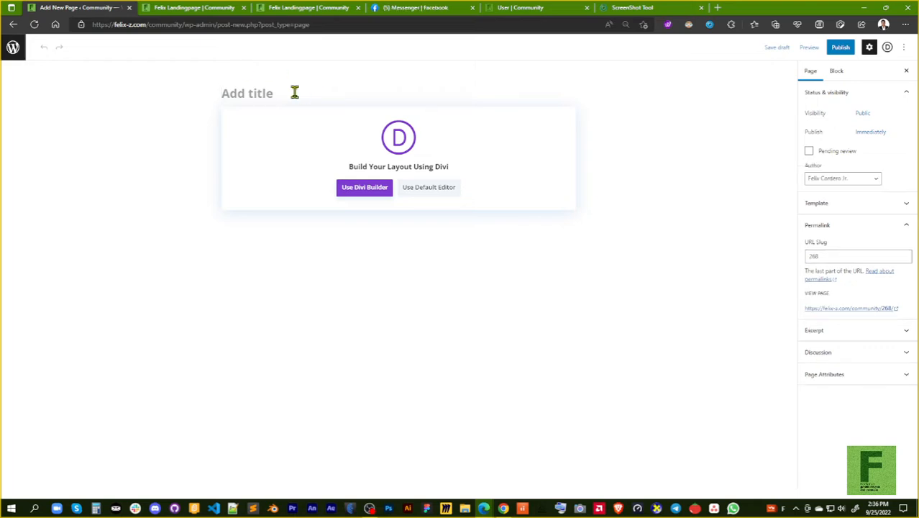
pyautogui.write('Port')
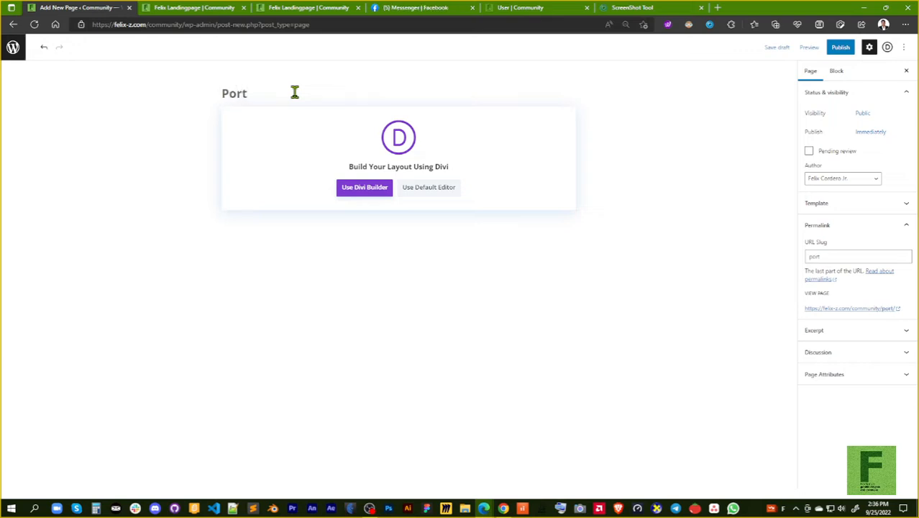
pyautogui.press('BackSpace')
pyautogui.press('BackSpace')
pyautogui.press('BackSpace')
pyautogui.press('BackSpace')
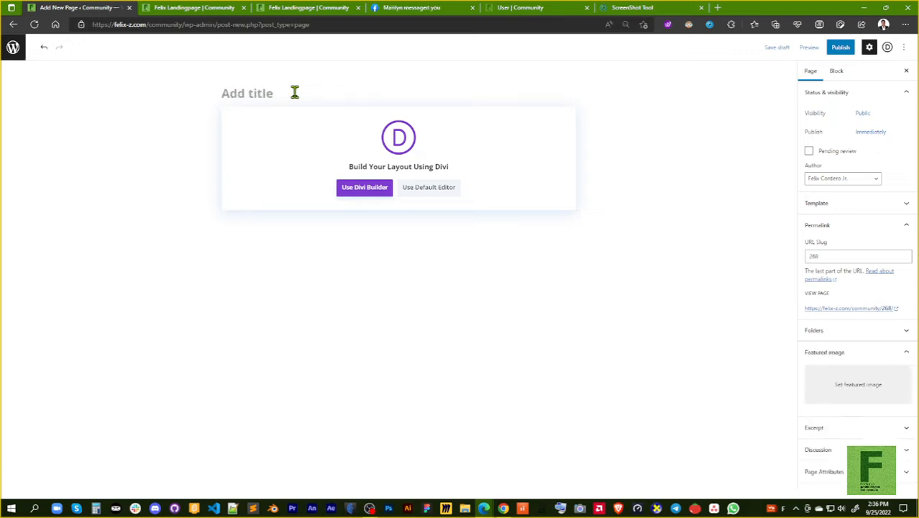
# Title the new page "Portfolio" and publish it.
pyautogui.write('Port')
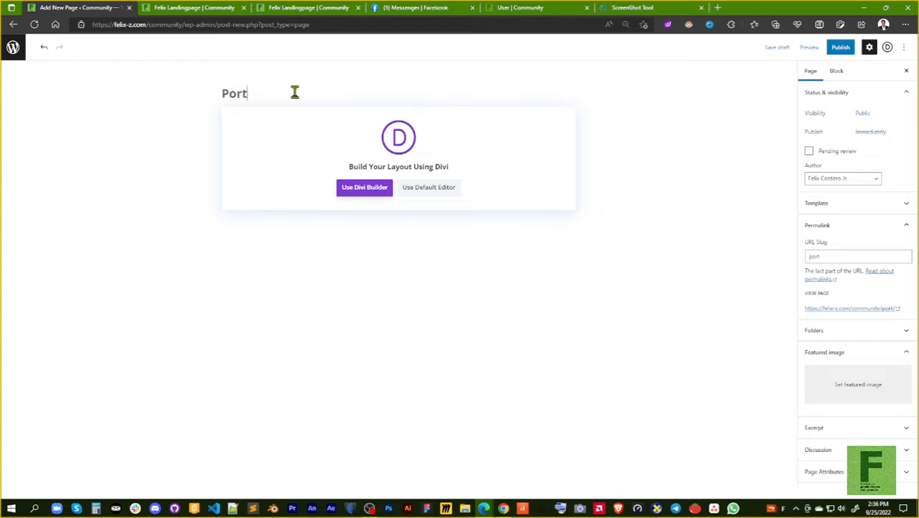
pyautogui.write('folio')
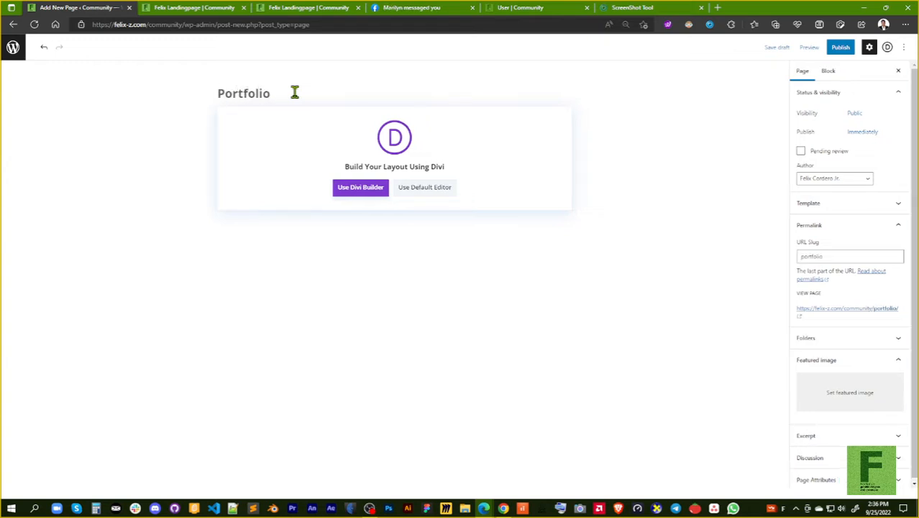
pyautogui.click(839, 48)
pyautogui.click(838, 50)
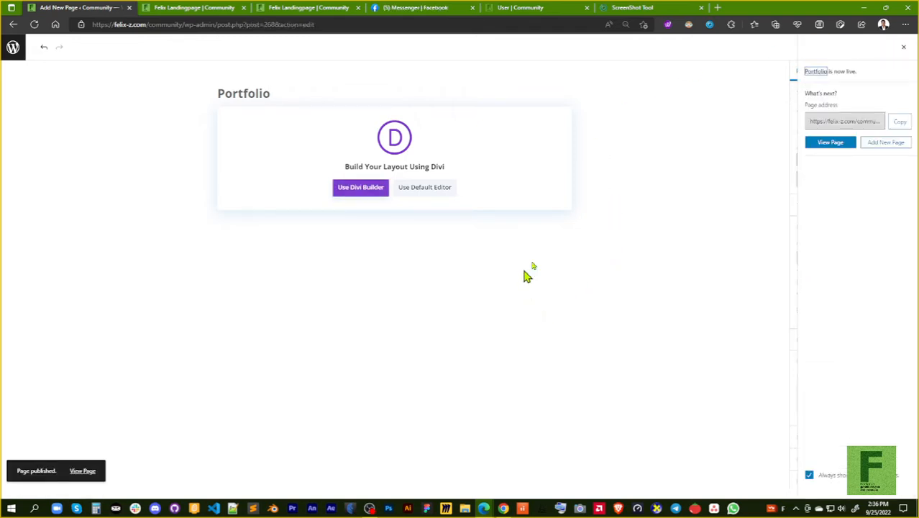
# Open the Portfolio page in the Divi Builder and choose to start from a premade layout.
pyautogui.click(358, 191)
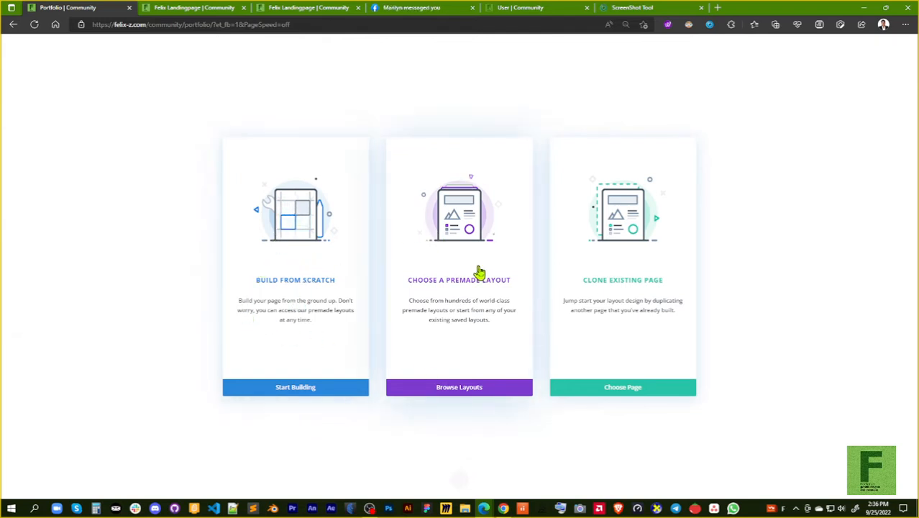
pyautogui.click(476, 394)
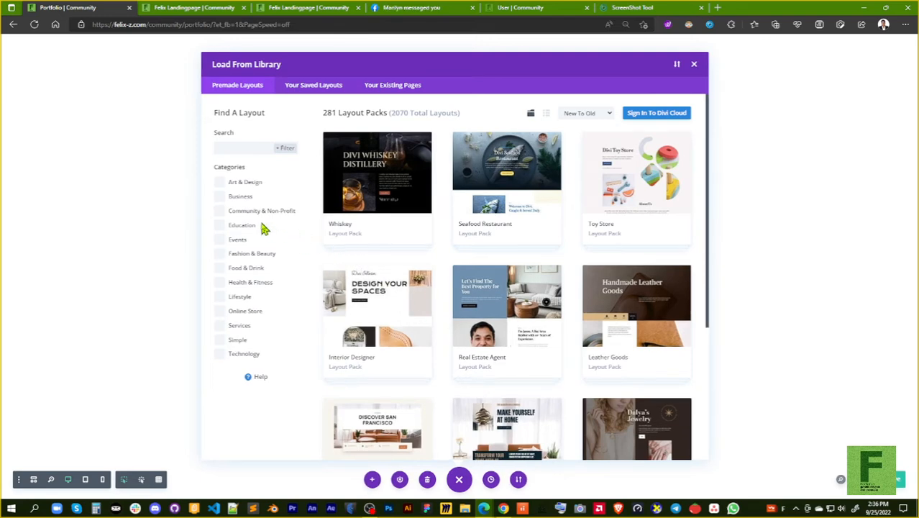
# Try searching the premade layouts for "web developer" and clear the search.
pyautogui.click(233, 147)
pyautogui.write('web dev')
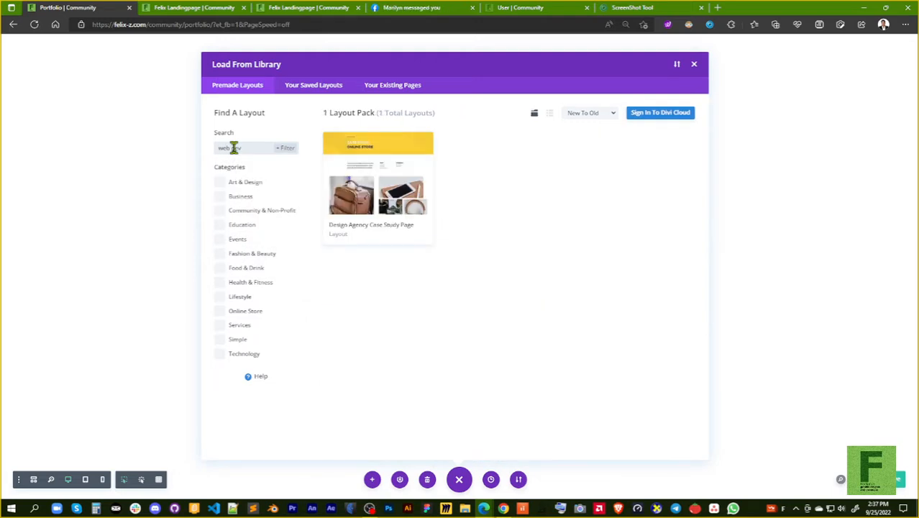
pyautogui.write('eloper')
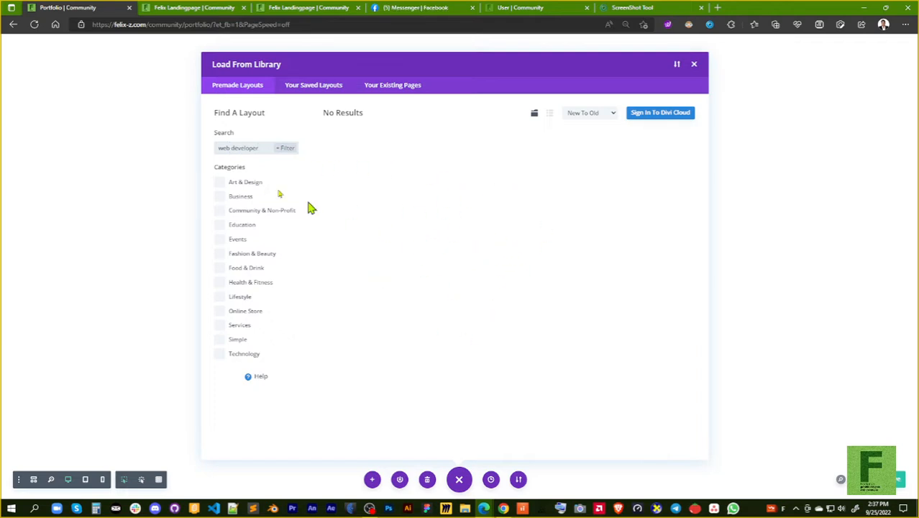
pyautogui.press('BackSpace')
pyautogui.press('BackSpace')
pyautogui.press('BackSpace')
pyautogui.press('BackSpace')
pyautogui.press('BackSpace')
pyautogui.press('BackSpace')
pyautogui.press('BackSpace')
pyautogui.press('BackSpace')
pyautogui.press('BackSpace')
pyautogui.press('BackSpace')
pyautogui.press('BackSpace')
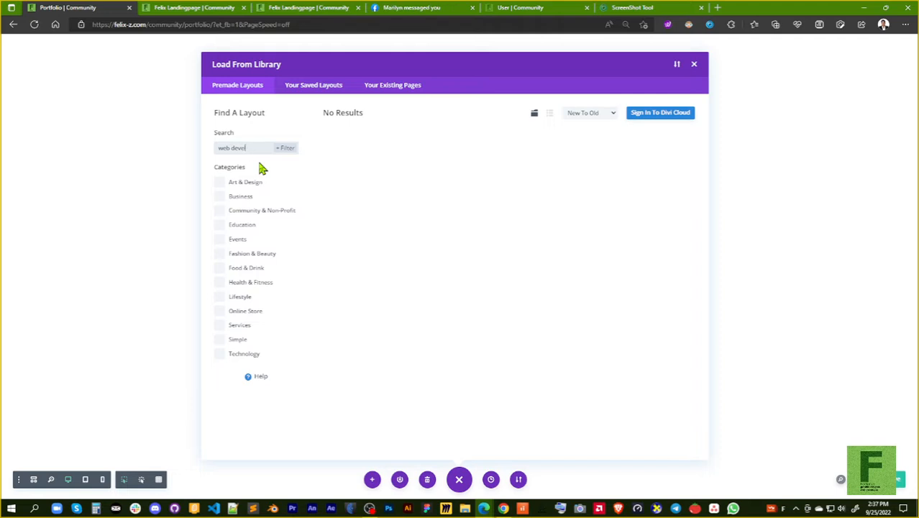
pyautogui.press('BackSpace')
pyautogui.press('BackSpace')
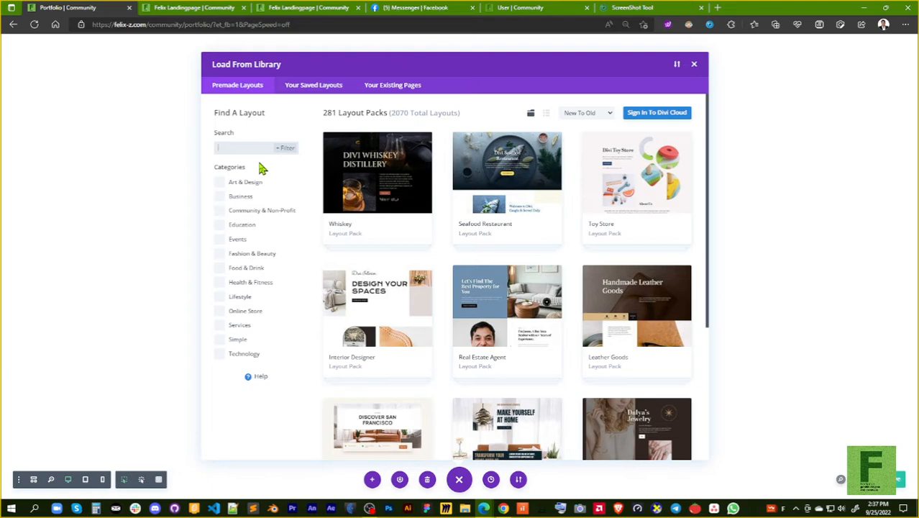
# Search the premade layouts for "Virtual Assist" and apply the Virtual Assistant Landing Page layout to the page.
pyautogui.write('VA')
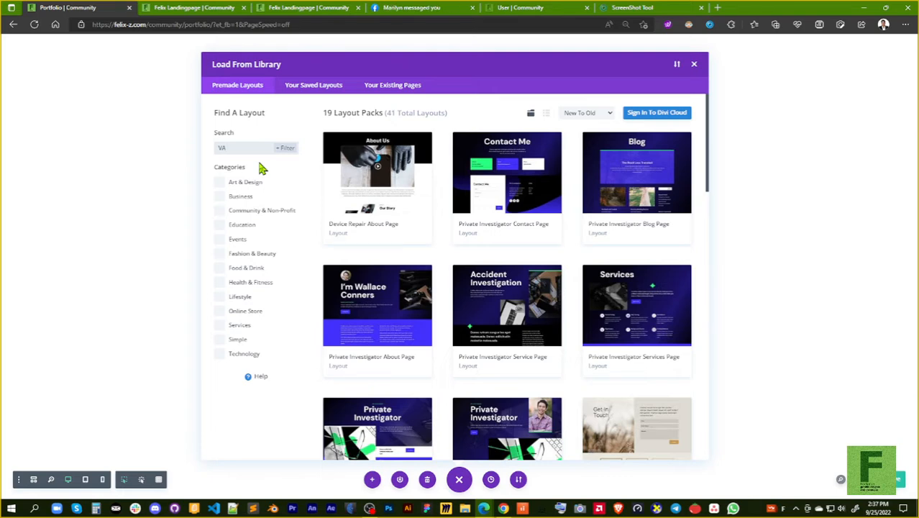
pyautogui.write('l')
pyautogui.write(' p')
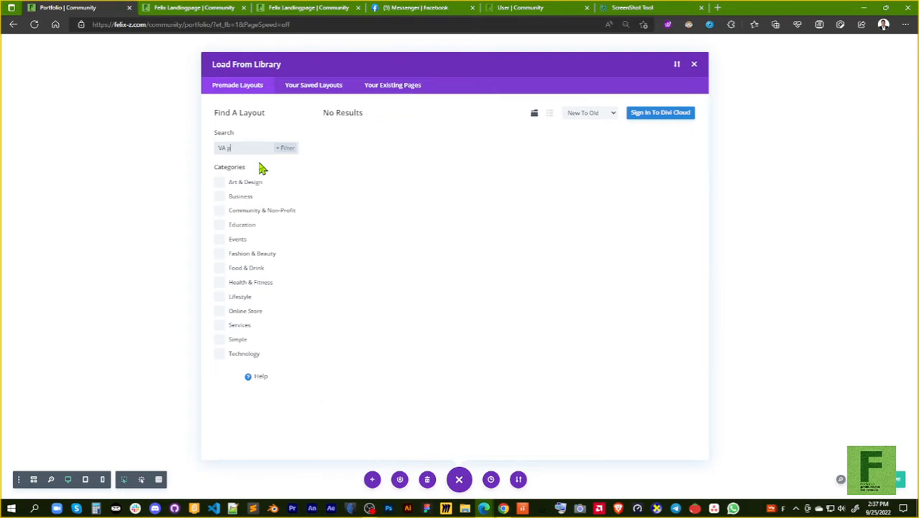
pyautogui.press('BackSpace')
pyautogui.press('BackSpace')
pyautogui.press('BackSpace')
pyautogui.write('irtua')
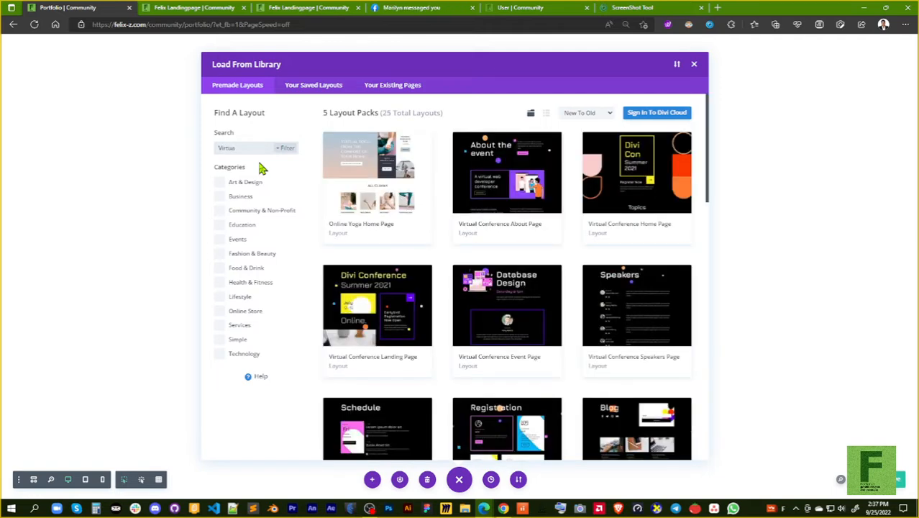
pyautogui.write('l')
pyautogui.press('BackSpace')
pyautogui.write('l Assist')
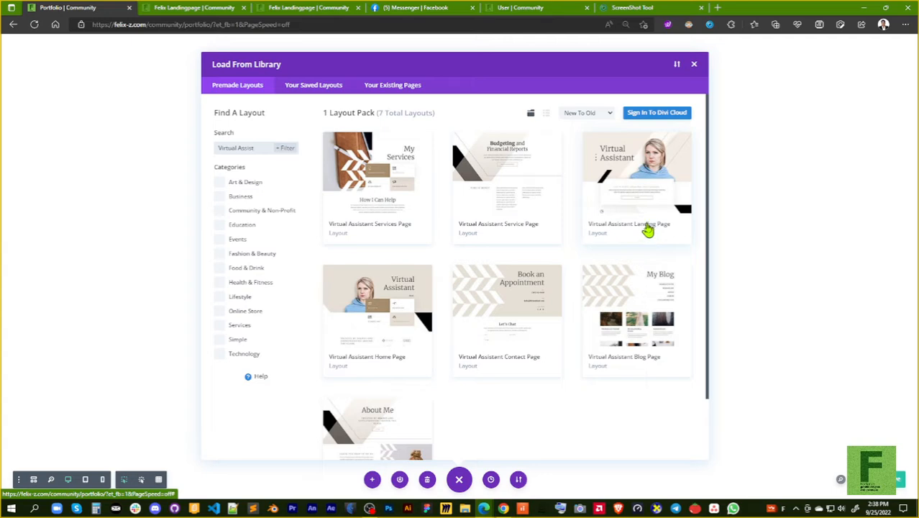
pyautogui.click(645, 196)
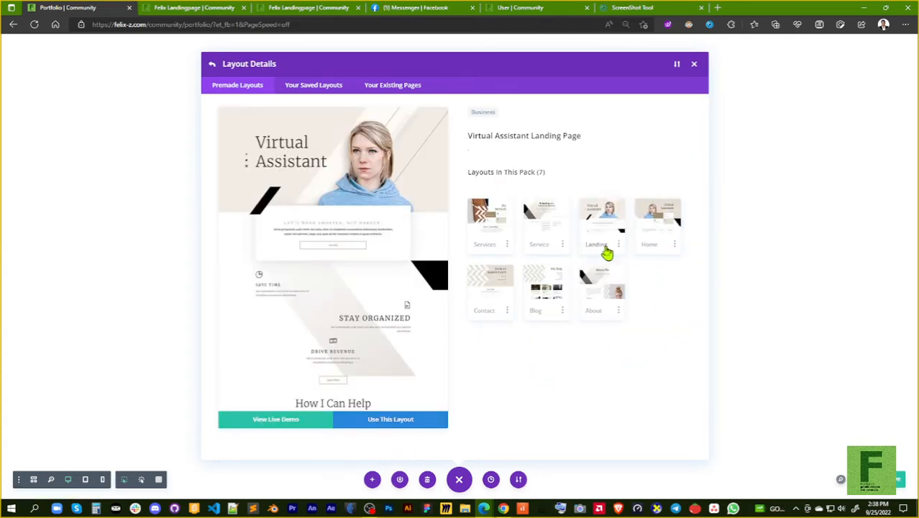
pyautogui.click(406, 420)
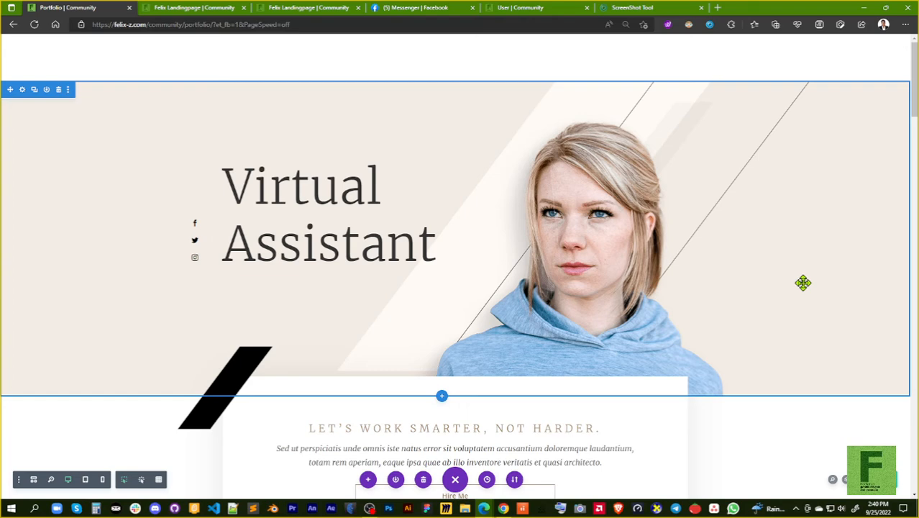
# Examine the loaded landing page's sections, from the Virtual Assistant hero down past How I Can Help and back.
pyautogui.scroll(-4, 803, 282)
pyautogui.scroll(4, 803, 283)
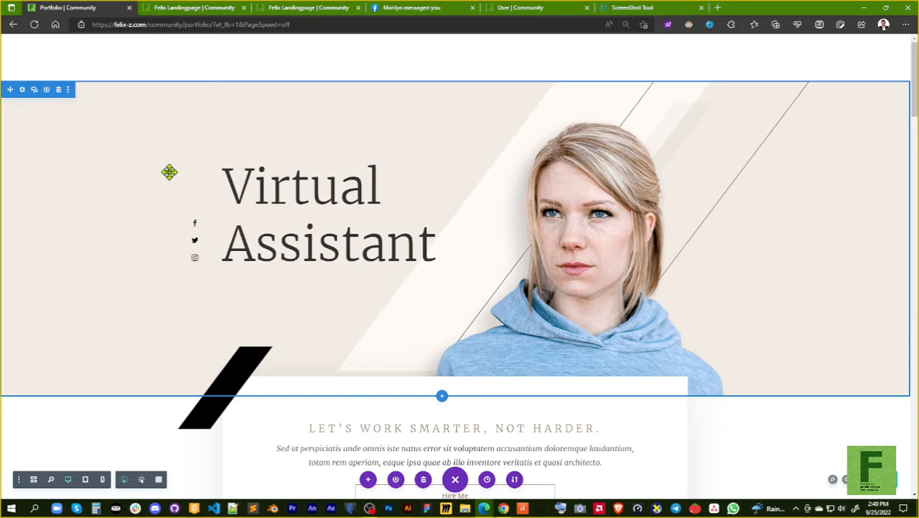
pyautogui.scroll(-3, 550, 217)
pyautogui.scroll(-5, 549, 216)
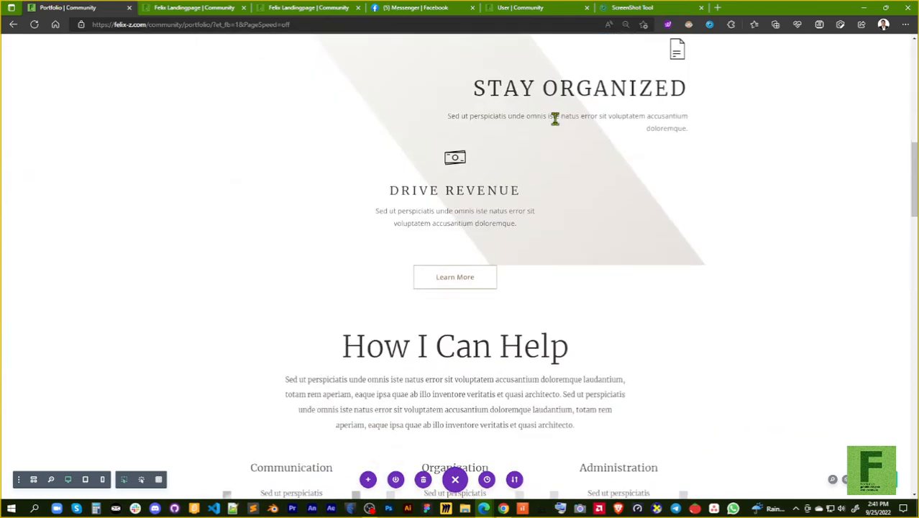
pyautogui.scroll(-5, 553, 117)
pyautogui.scroll(-3, 568, 239)
pyautogui.scroll(12, 568, 238)
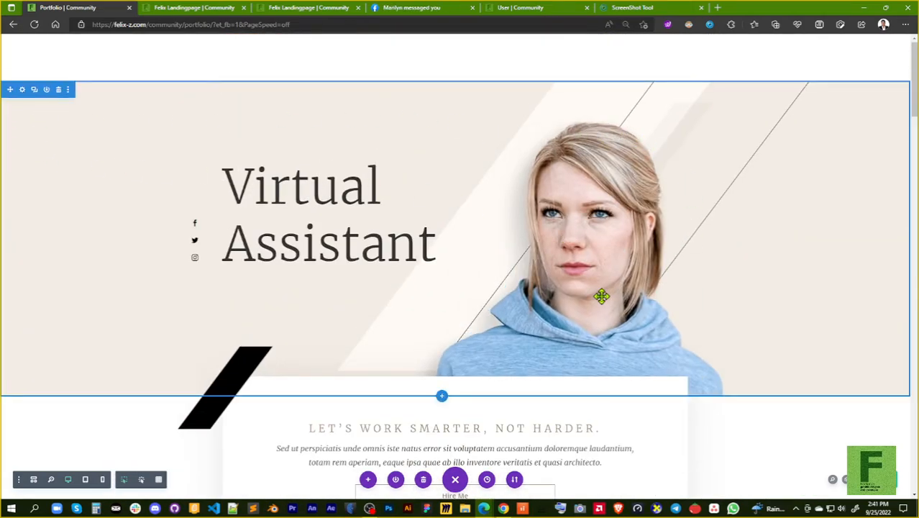
pyautogui.scroll(-3, 575, 241)
pyautogui.scroll(-2, 575, 246)
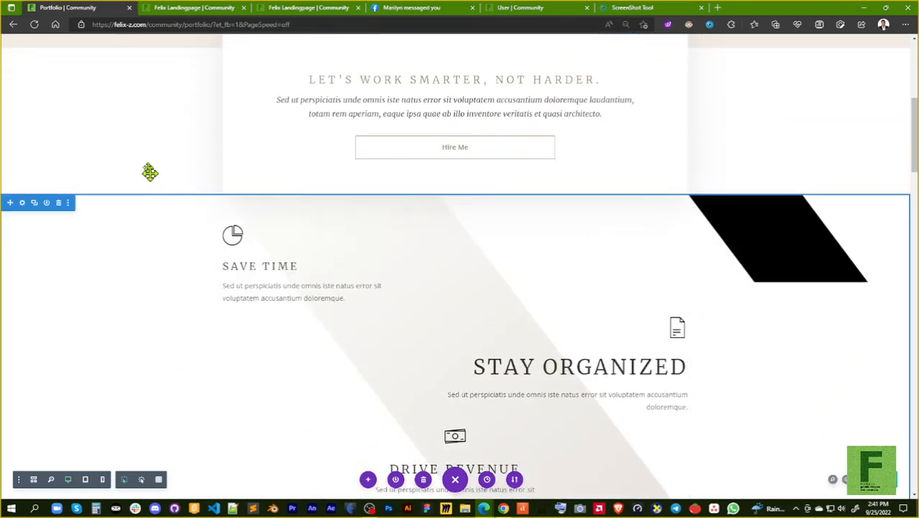
pyautogui.scroll(2, 144, 156)
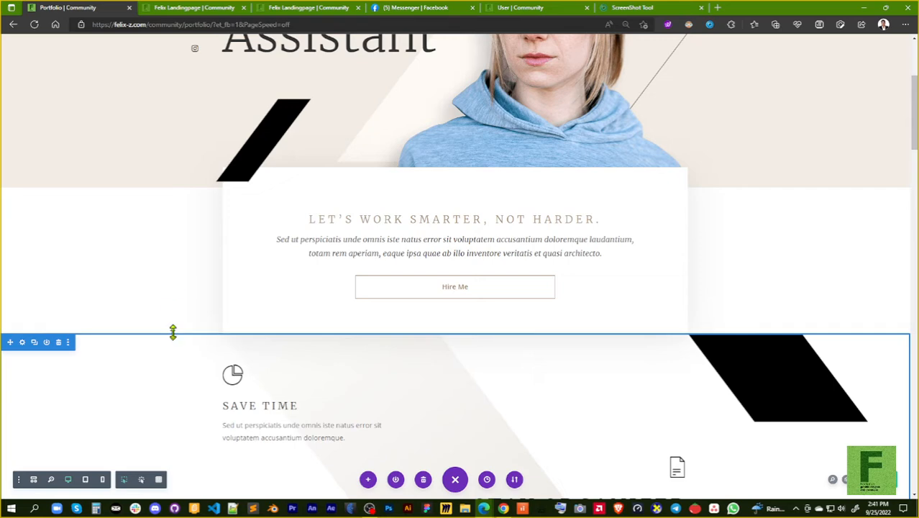
pyautogui.scroll(-2, 177, 356)
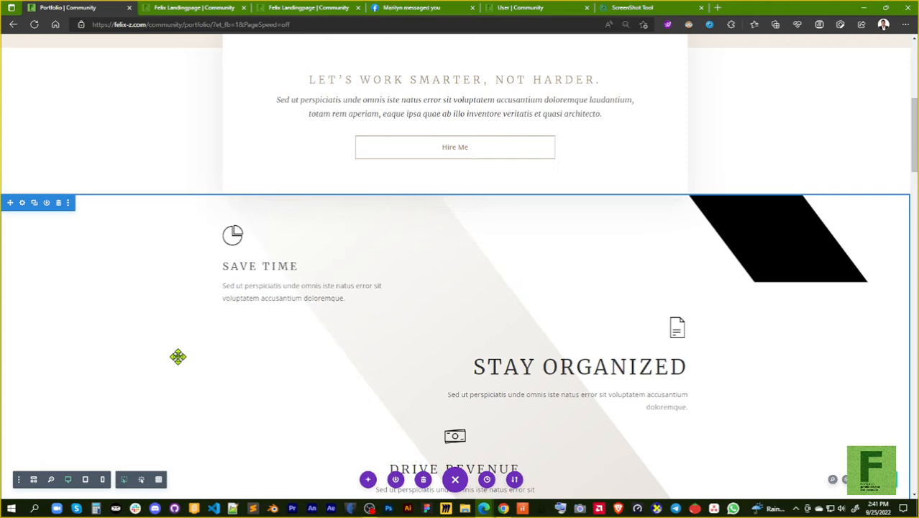
pyautogui.scroll(5, 178, 356)
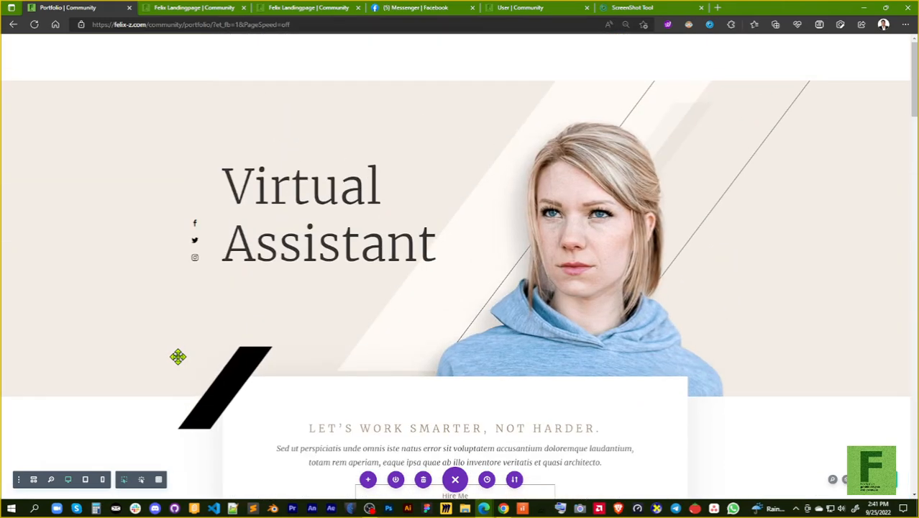
pyautogui.scroll(-1, 508, 212)
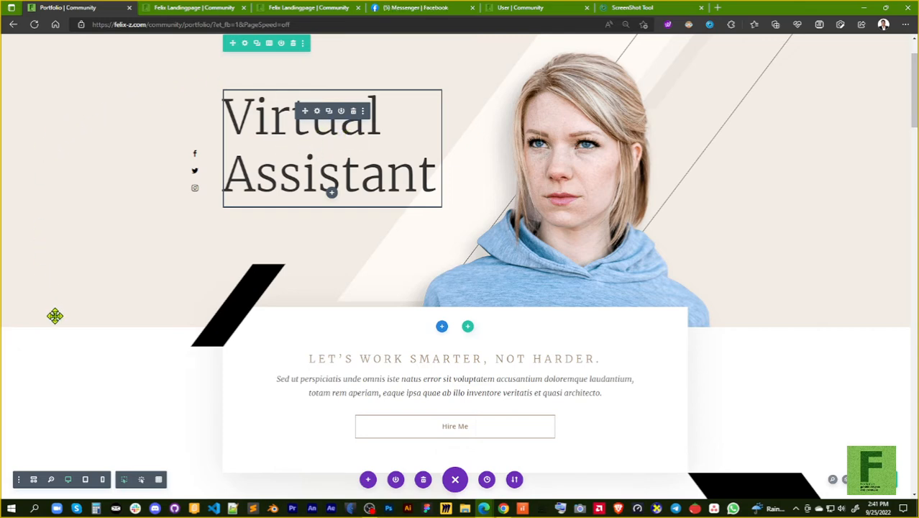
pyautogui.scroll(1, 79, 264)
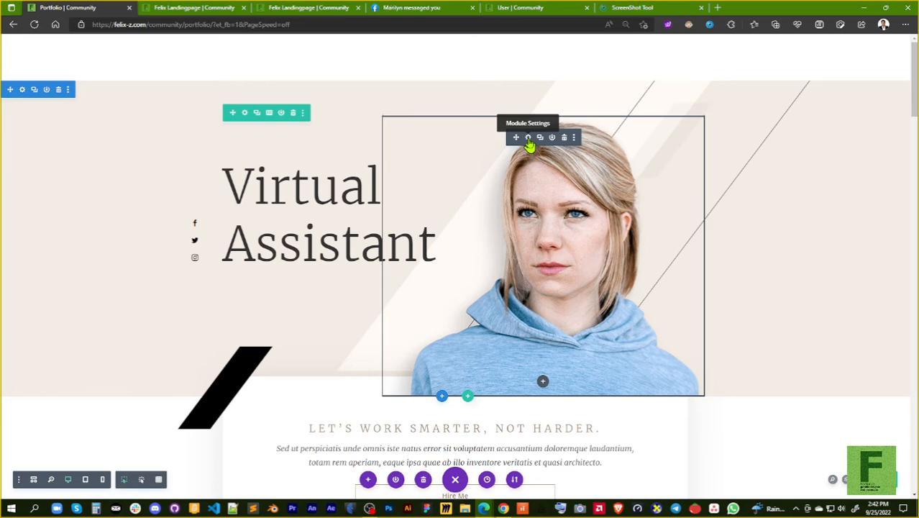
# Try replacing the hero section's portrait with portrait-square-03.jpg from the media library, and discard the change.
pyautogui.click(529, 139)
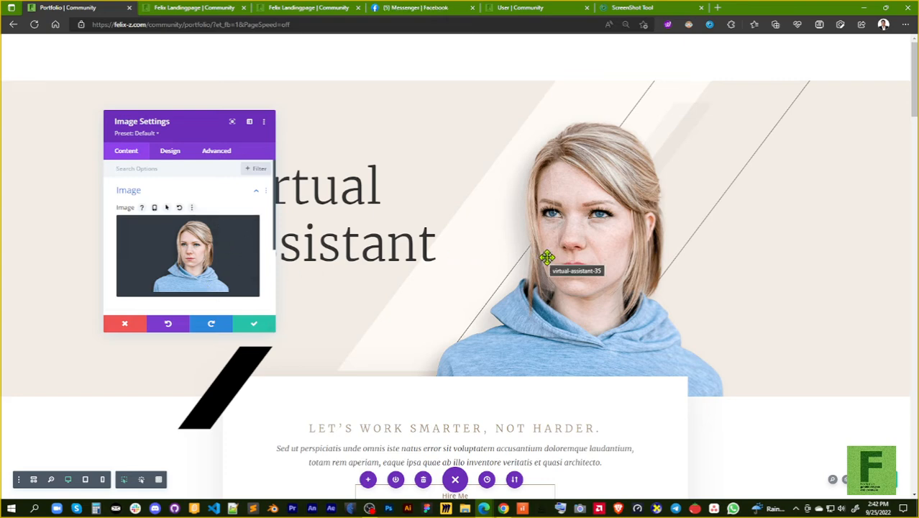
pyautogui.moveTo(181, 262)
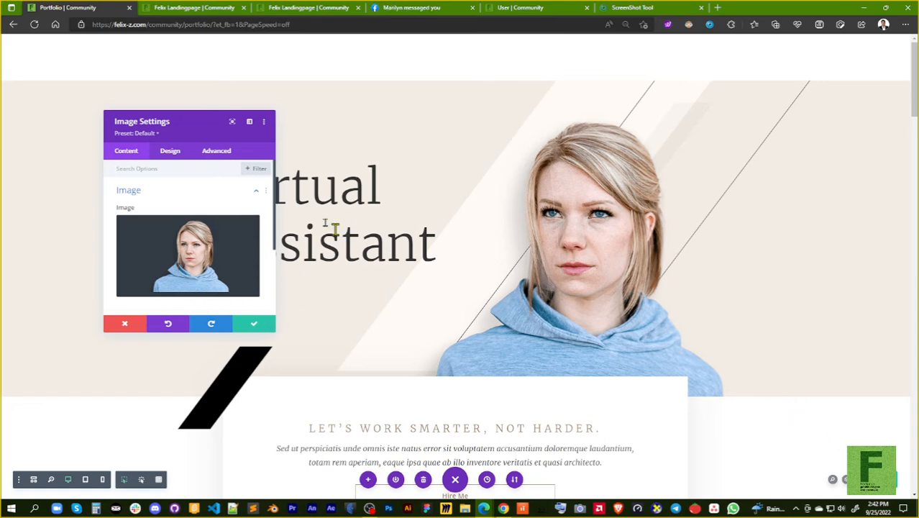
pyautogui.moveTo(208, 231)
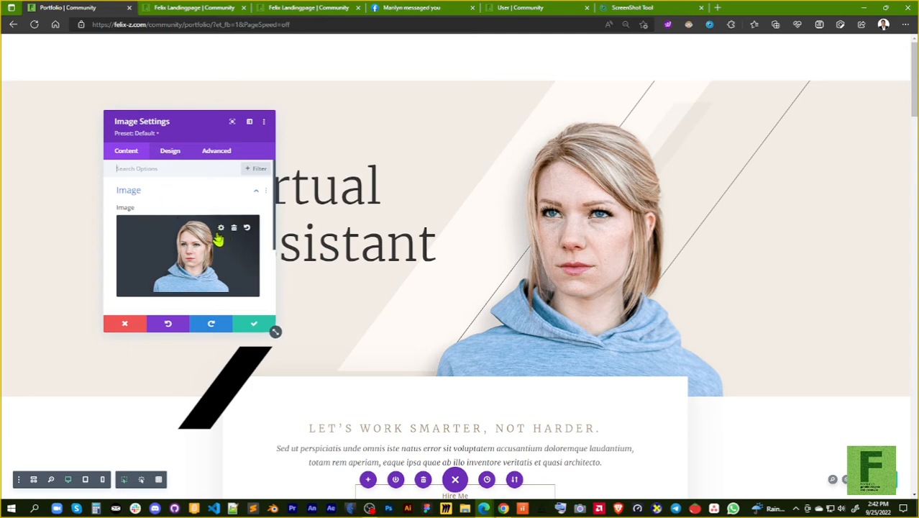
pyautogui.click(222, 230)
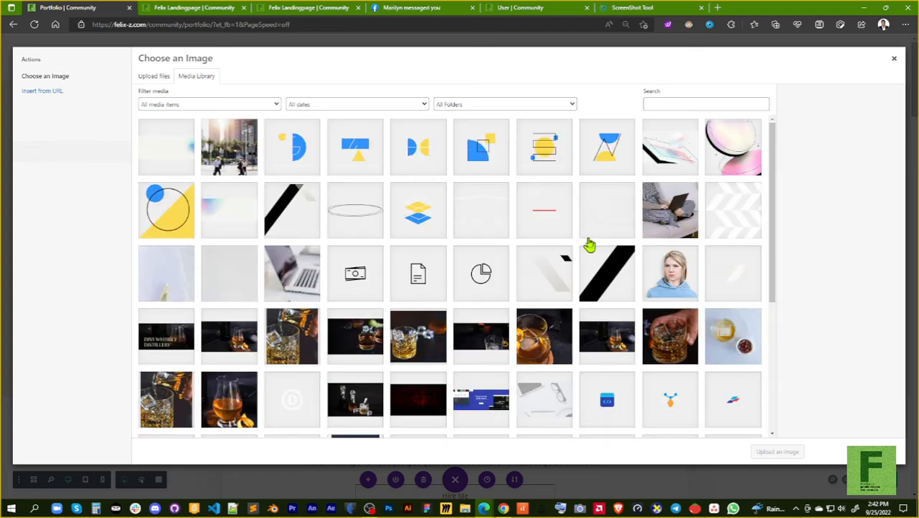
pyautogui.scroll(-2, 437, 285)
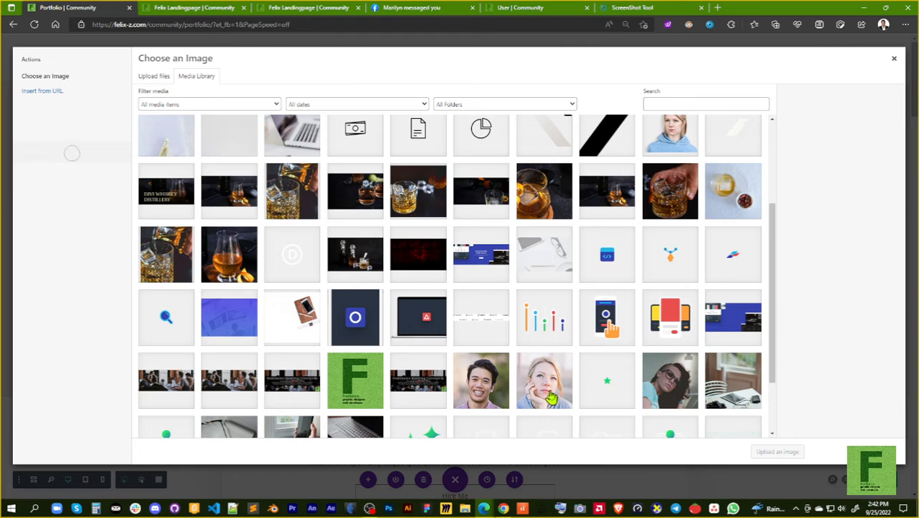
pyautogui.click(496, 393)
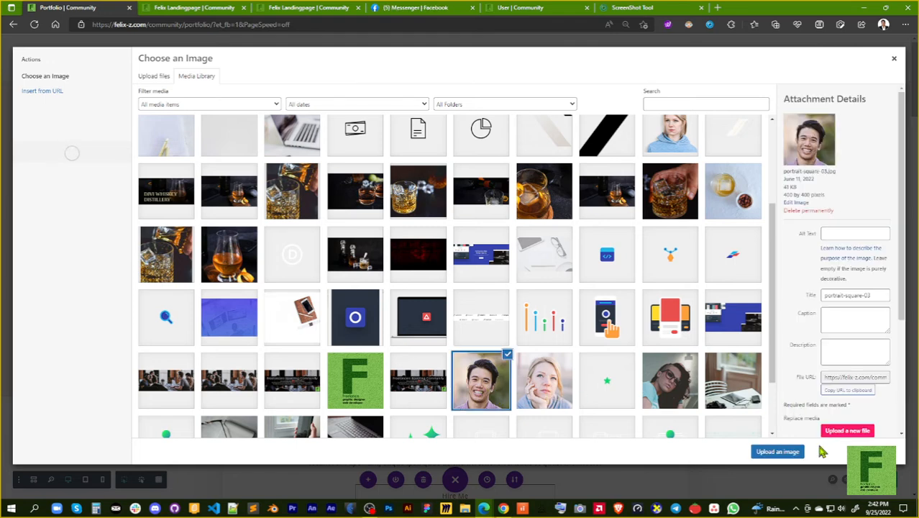
pyautogui.click(790, 451)
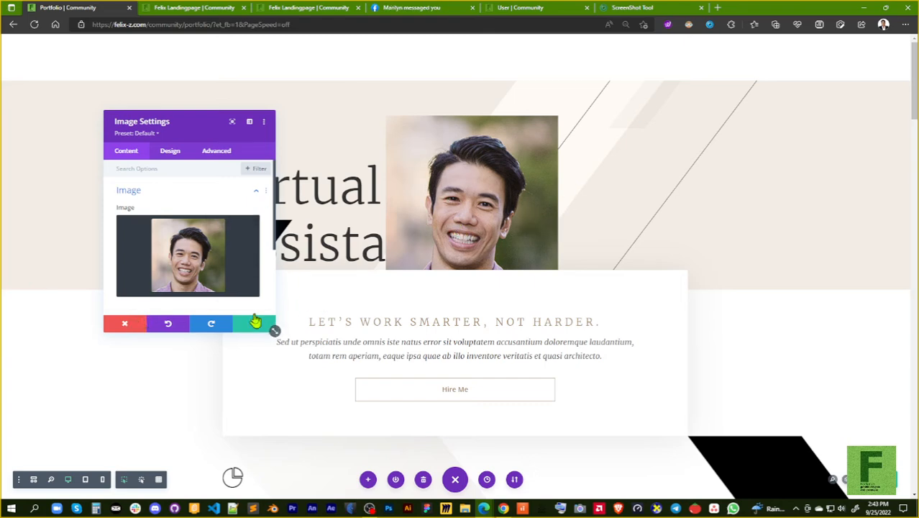
pyautogui.click(128, 324)
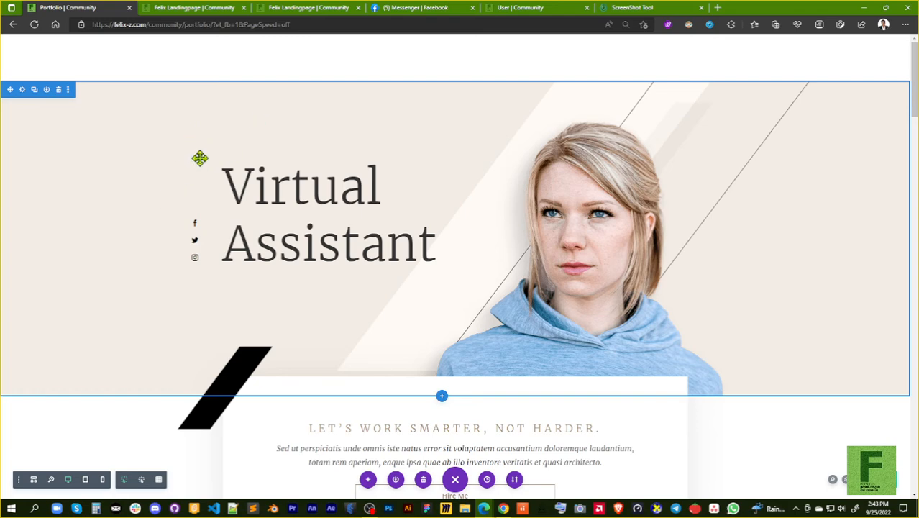
# Try red, orange (#e09900) and green (#7cda24) background colours on the hero section, inspect the green's hex code, and discard the changes.
pyautogui.click(22, 90)
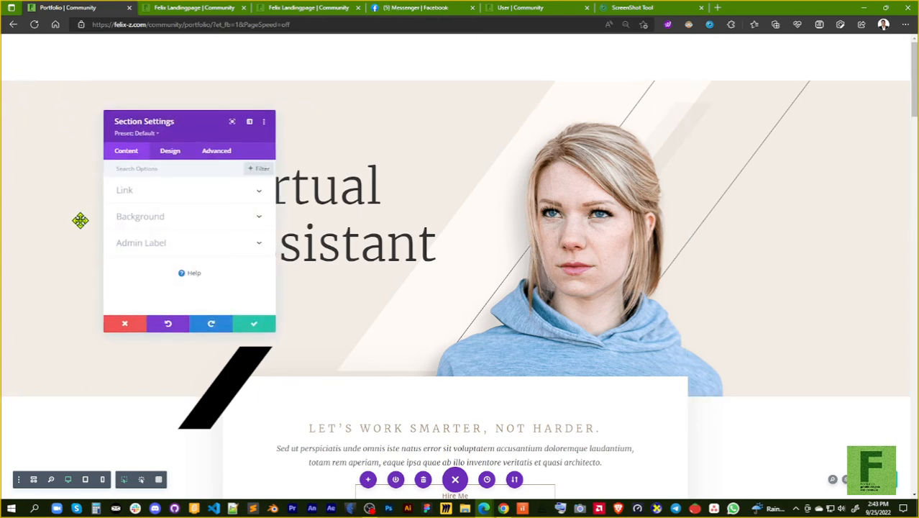
pyautogui.click(154, 217)
pyautogui.click(159, 213)
pyautogui.click(185, 272)
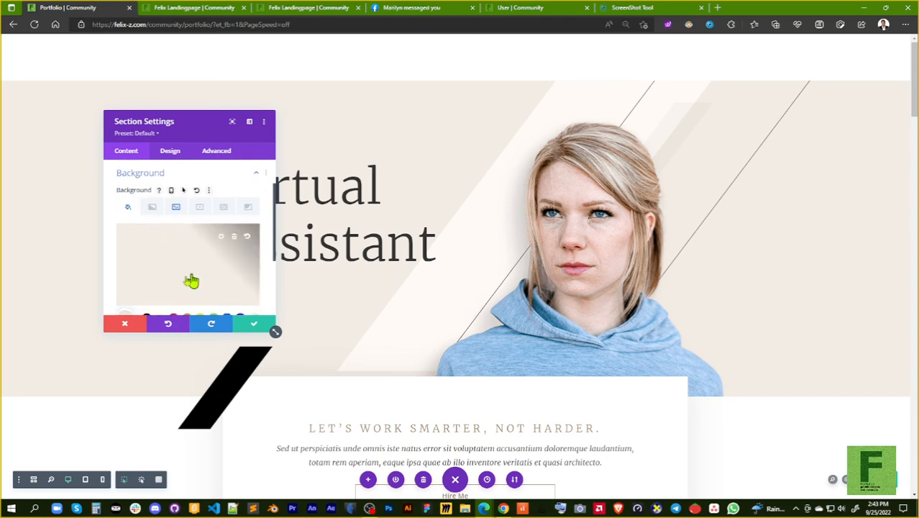
pyautogui.scroll(-1, 170, 256)
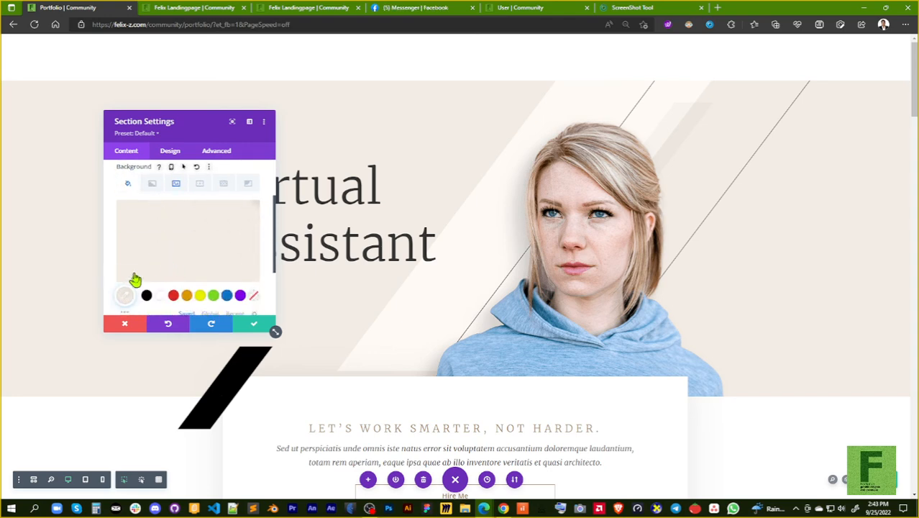
pyautogui.moveTo(160, 276)
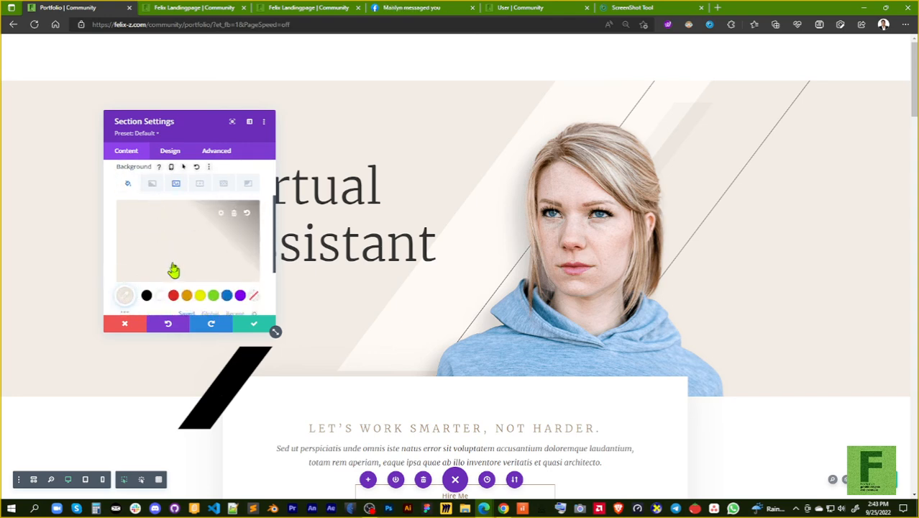
pyautogui.click(173, 297)
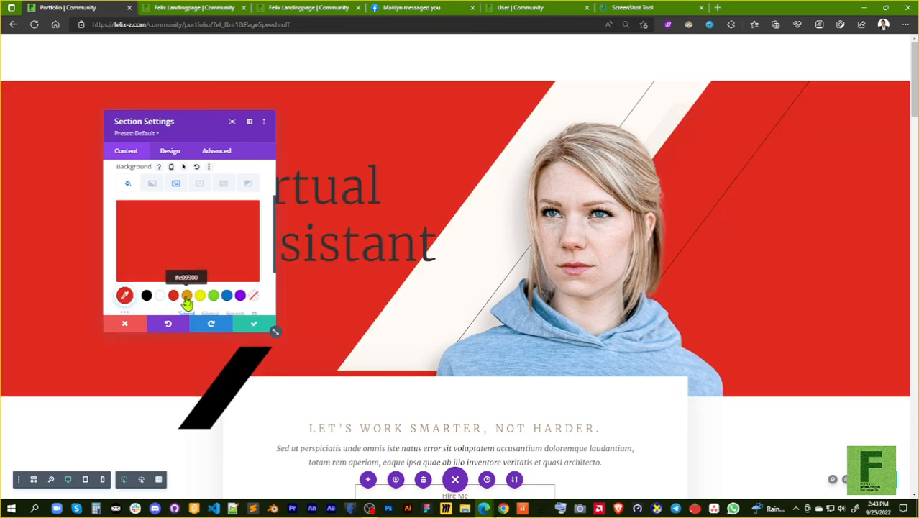
pyautogui.click(186, 296)
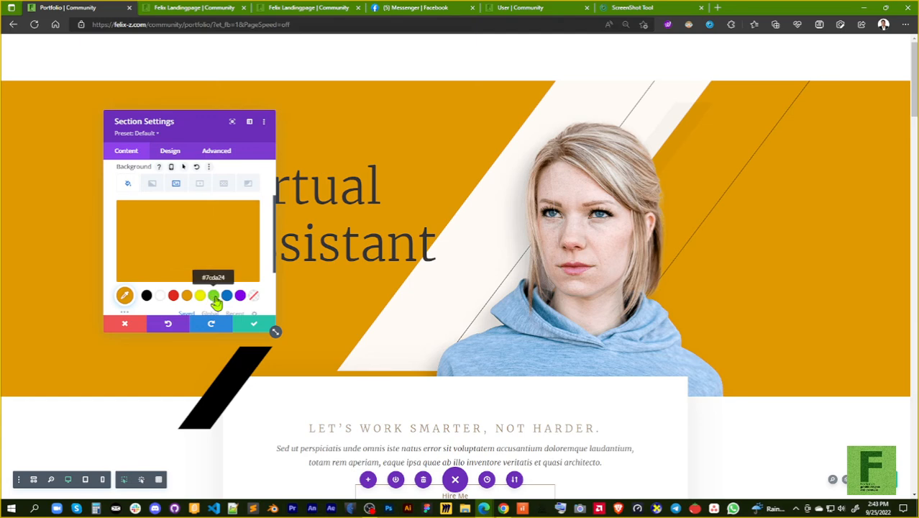
pyautogui.click(214, 297)
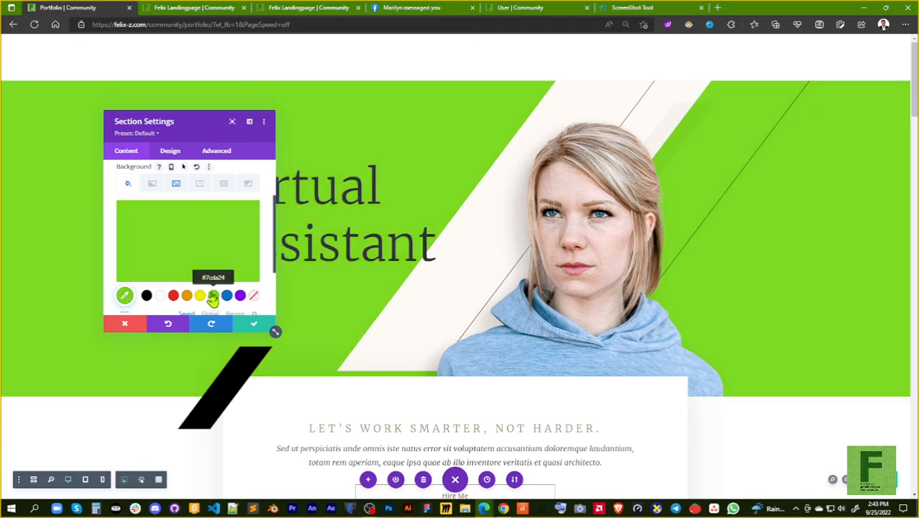
pyautogui.scroll(-1, 188, 227)
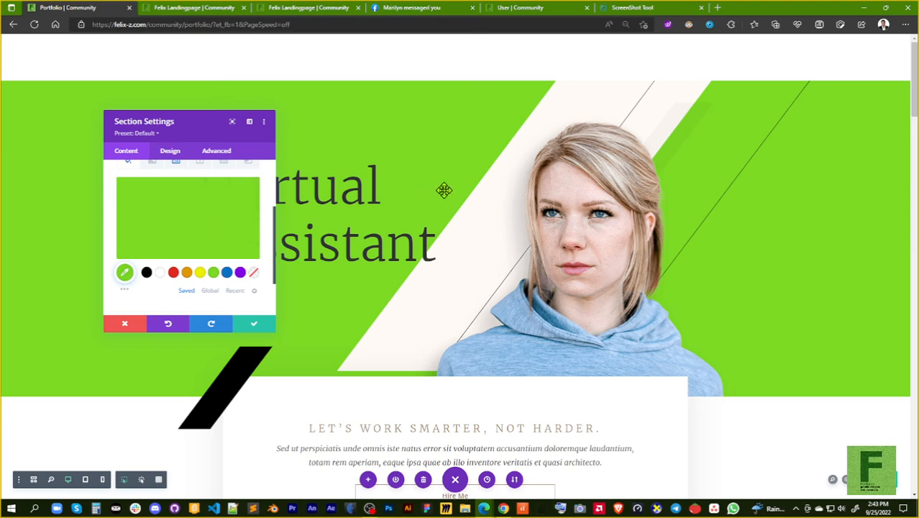
pyautogui.click(125, 273)
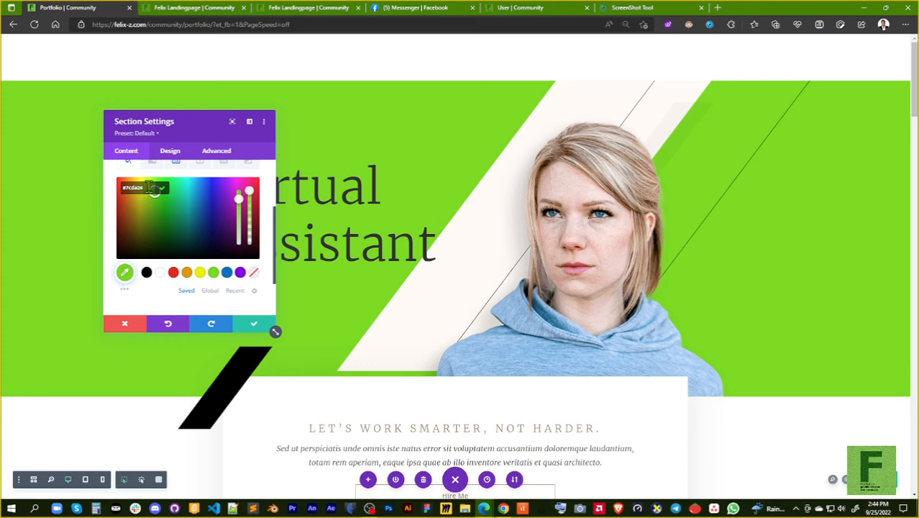
pyautogui.moveTo(123, 184); pyautogui.dragTo(142, 190)
pyautogui.click(126, 324)
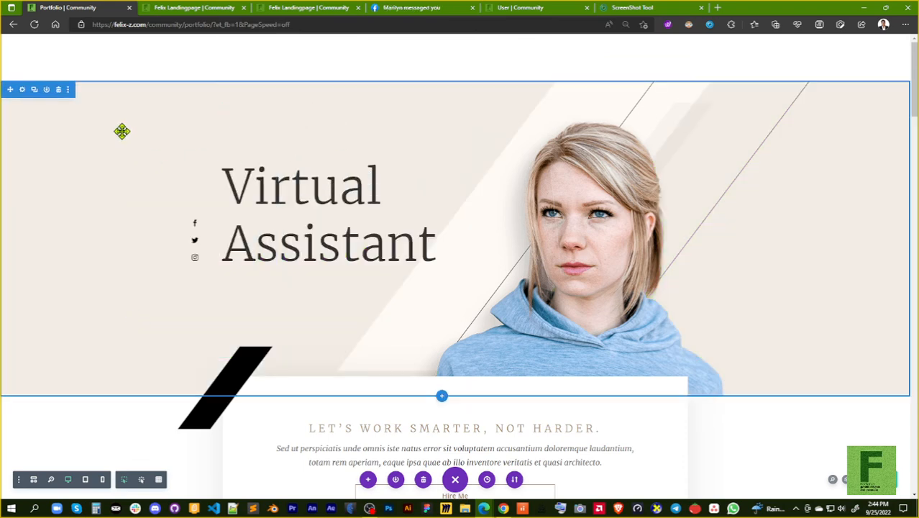
# Review the landing page's sections from the Virtual Assistant hero down to the Let's Chat contact form and back up to 10 Reasons to Hire.
pyautogui.scroll(-4, 170, 197)
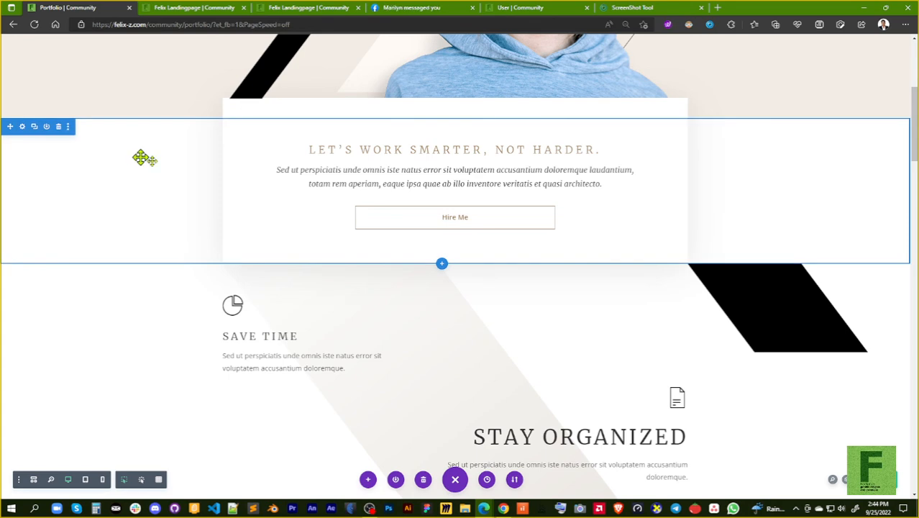
pyautogui.moveTo(484, 197)
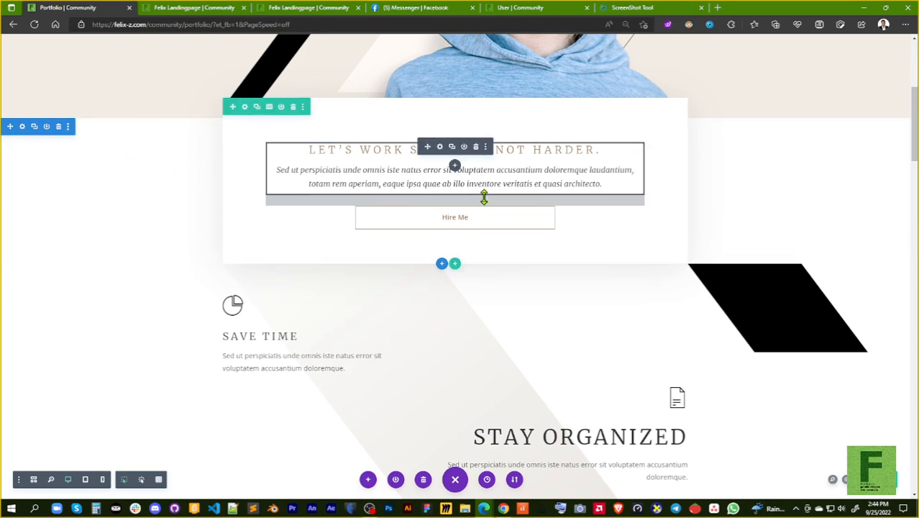
pyautogui.scroll(4, 484, 197)
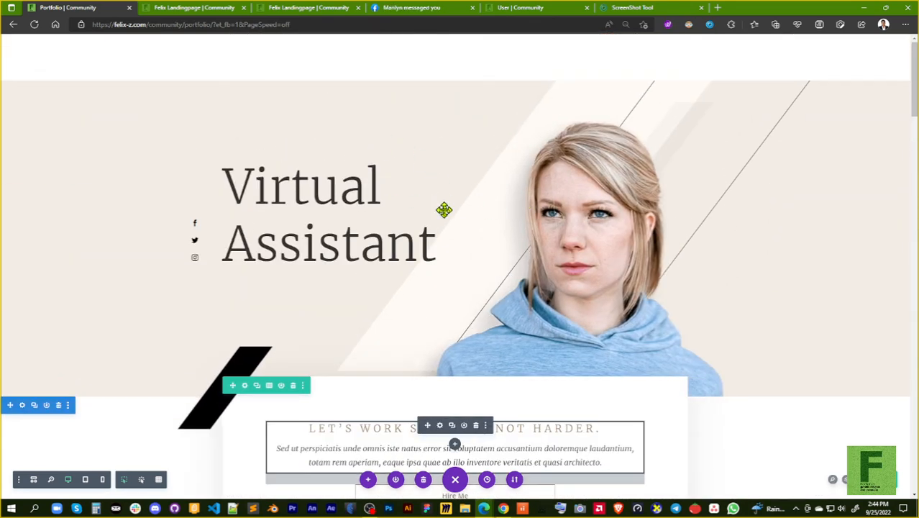
pyautogui.scroll(-3, 532, 245)
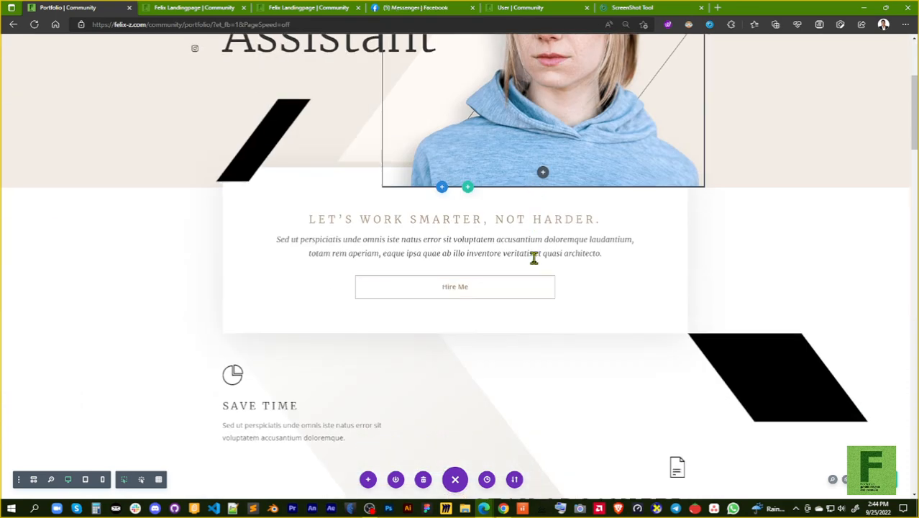
pyautogui.scroll(3, 533, 258)
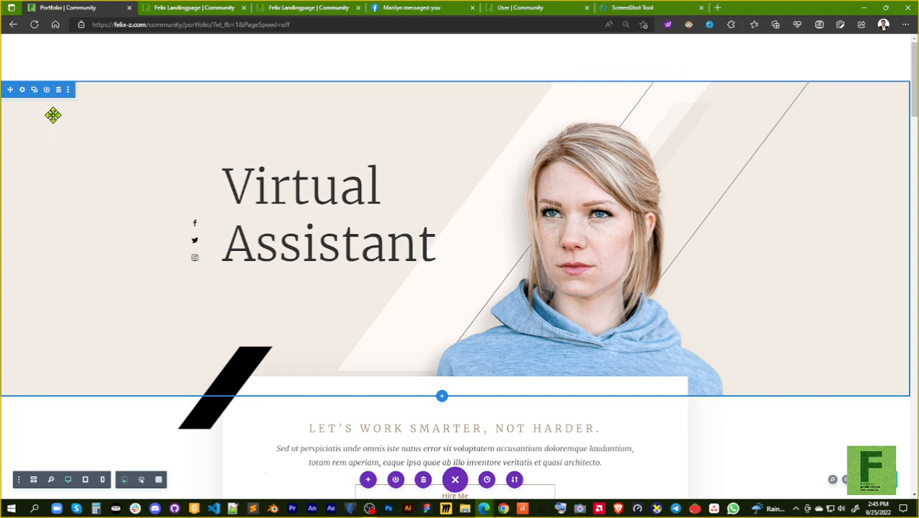
pyautogui.scroll(-4, 373, 271)
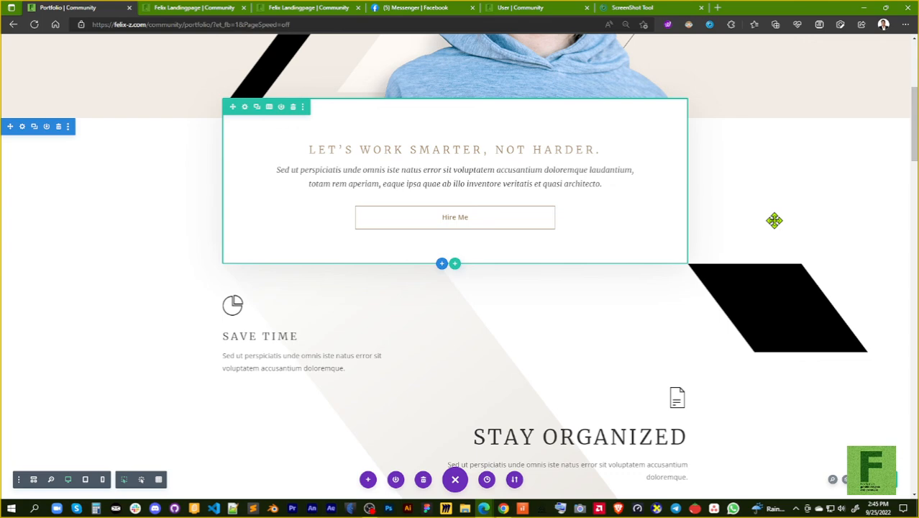
pyautogui.scroll(1, 773, 220)
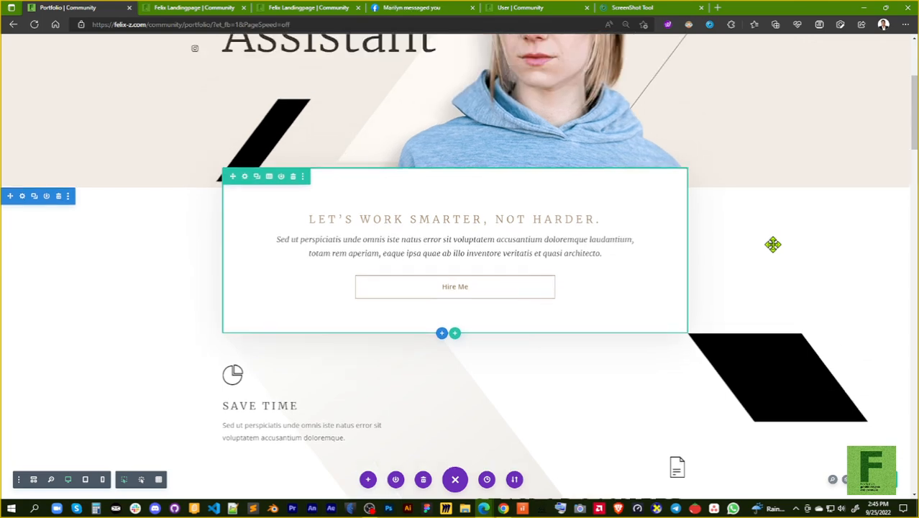
pyautogui.scroll(-4, 772, 244)
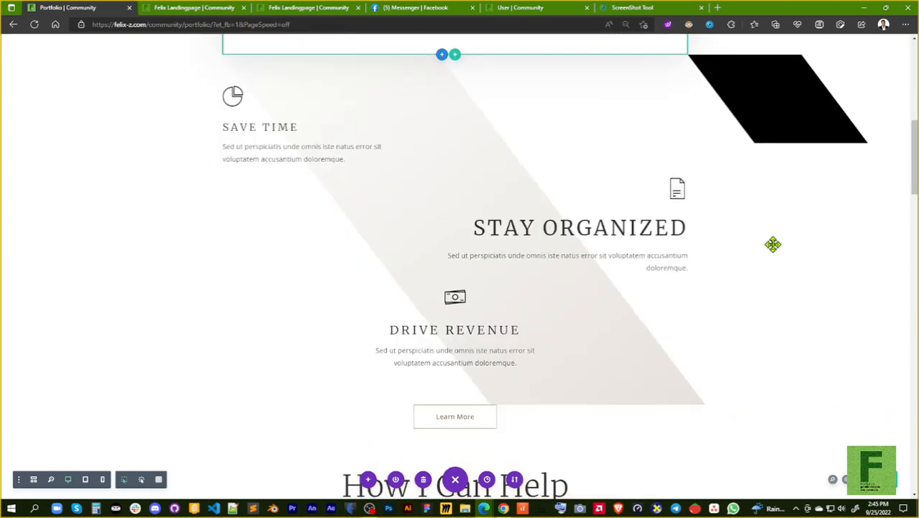
pyautogui.scroll(-3, 772, 245)
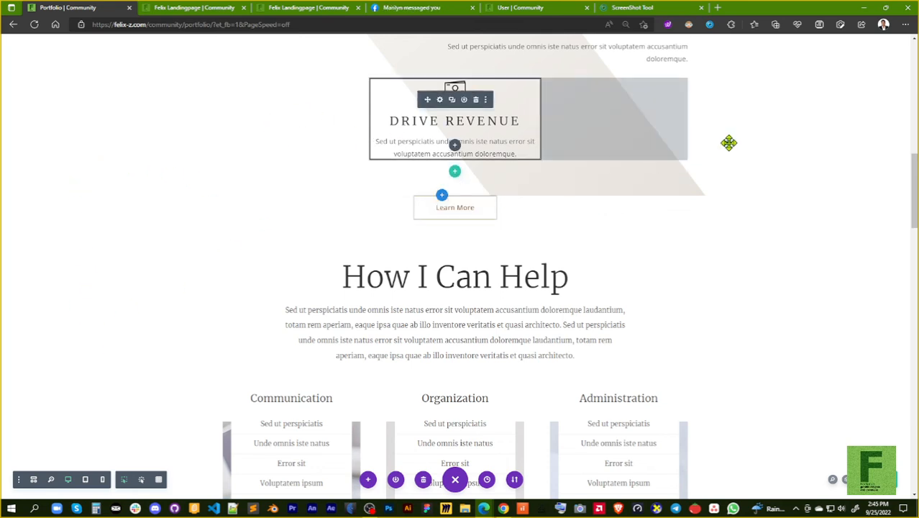
pyautogui.scroll(10, 729, 143)
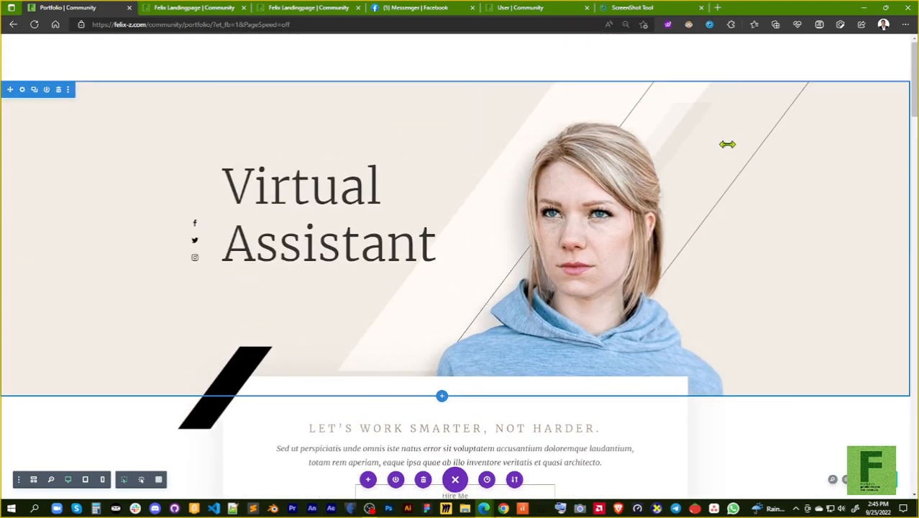
pyautogui.scroll(-15, 617, 167)
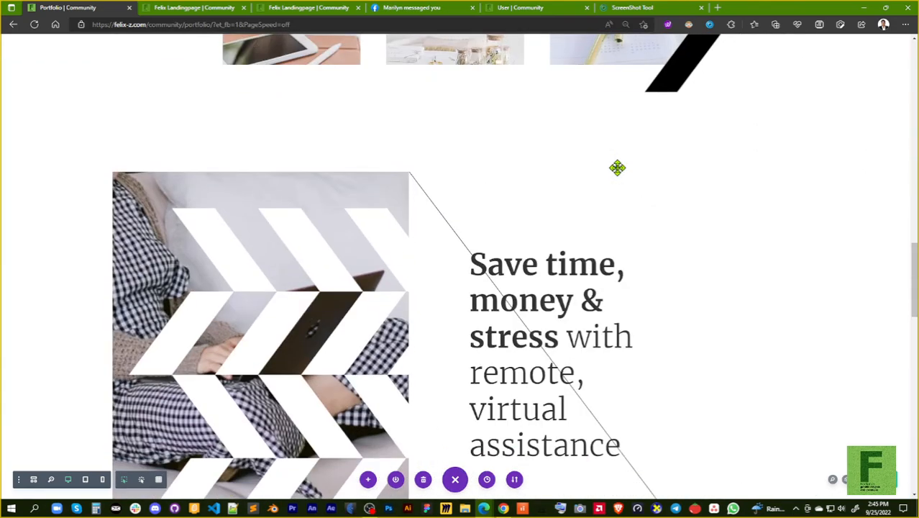
pyautogui.scroll(-15, 617, 167)
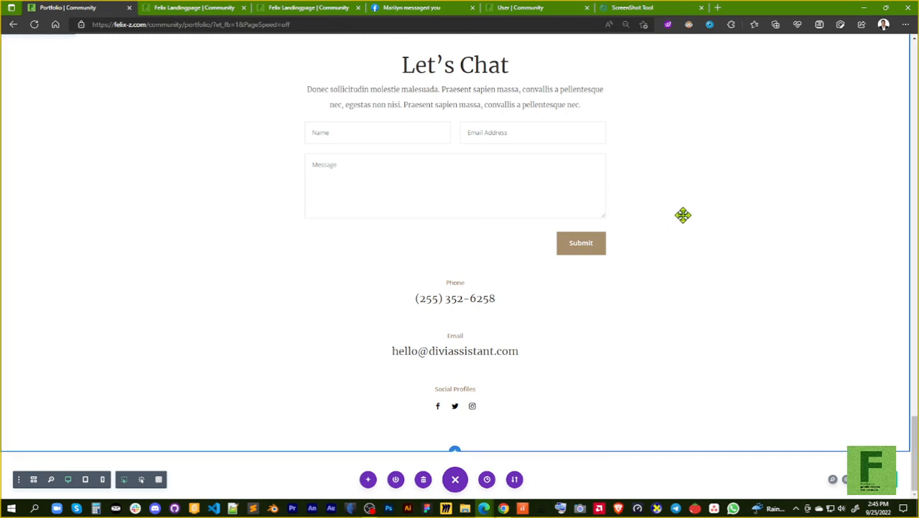
pyautogui.scroll(3, 682, 215)
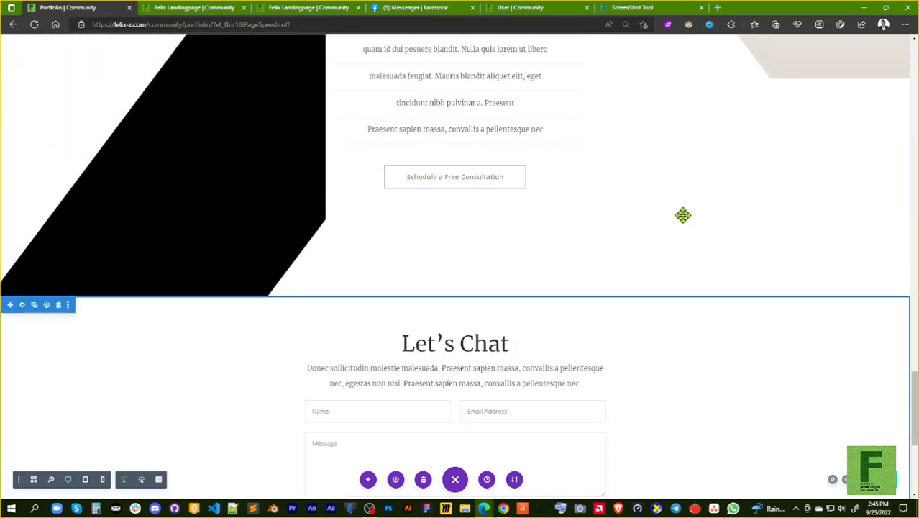
pyautogui.scroll(4, 682, 215)
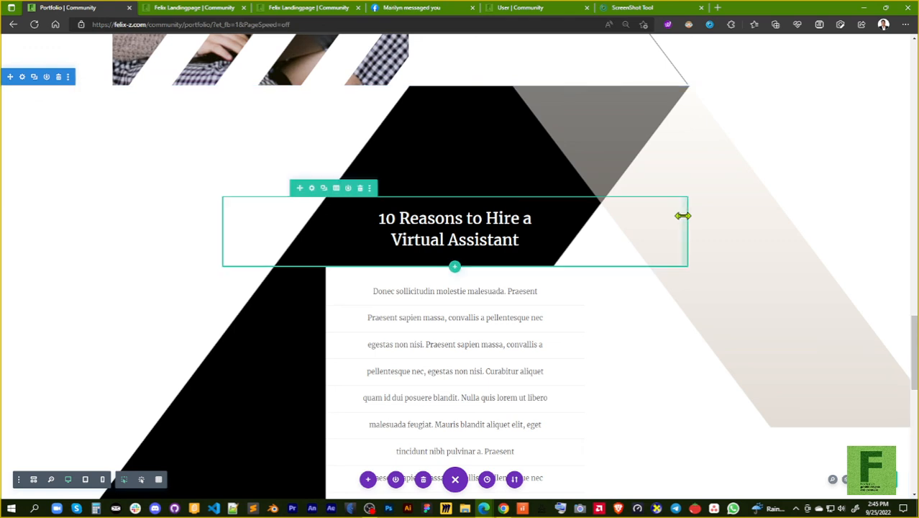